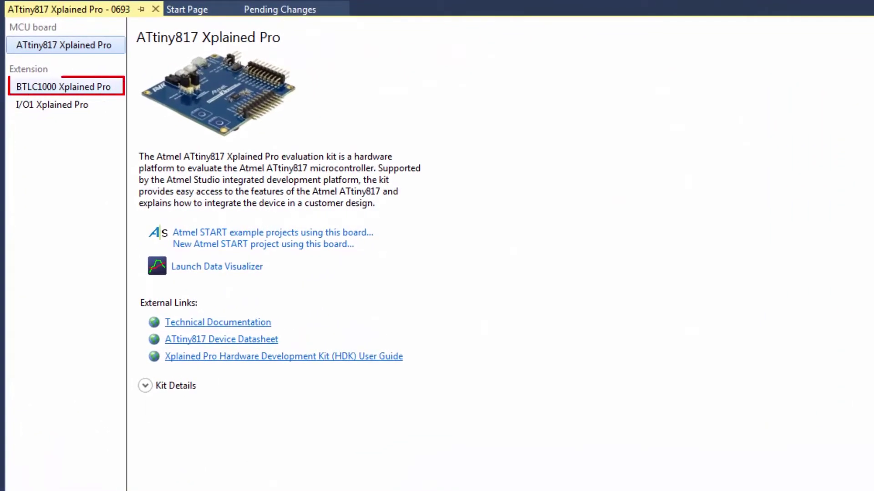
Step: View the information pages of the connected BTLC1000 Xplained Pro and I/O1 Xplained Pro extension boards
left_click(64, 87)
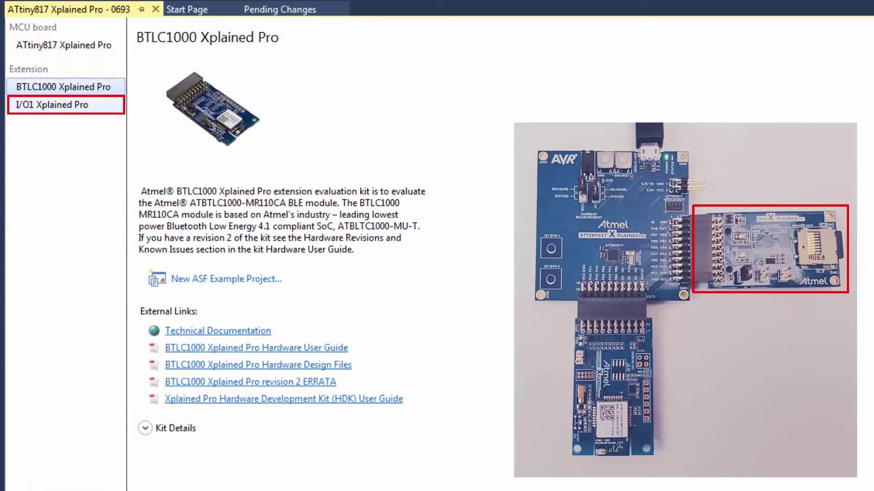
left_click(63, 105)
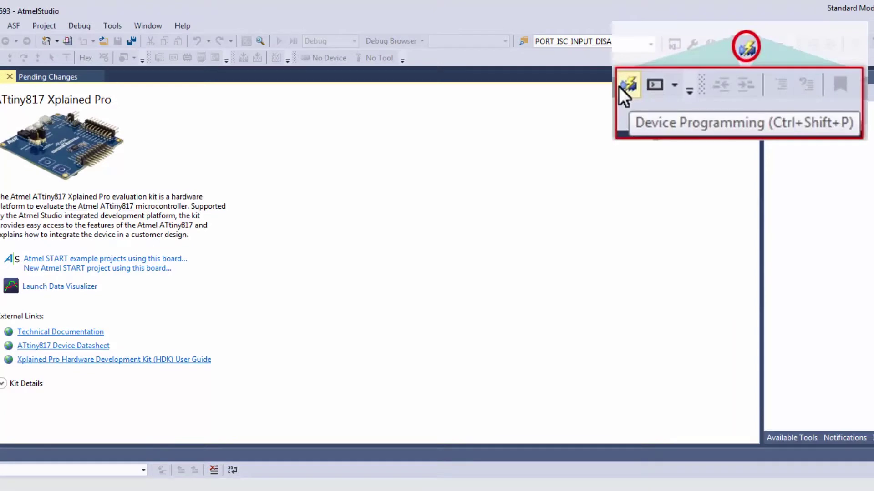
Step: Open Device Programming, connect to the ATtiny817 with the EDBG tool over UPDI, and read the device signature
left_click(746, 47)
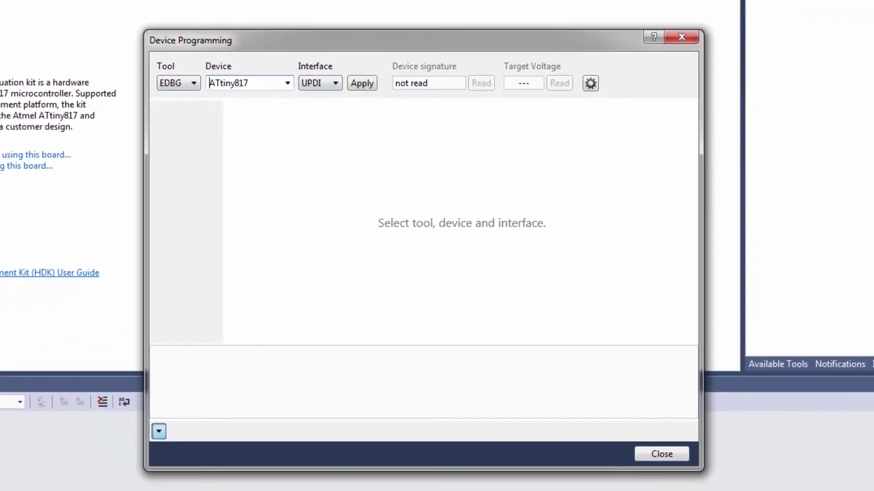
left_click(193, 84)
left_click(204, 104)
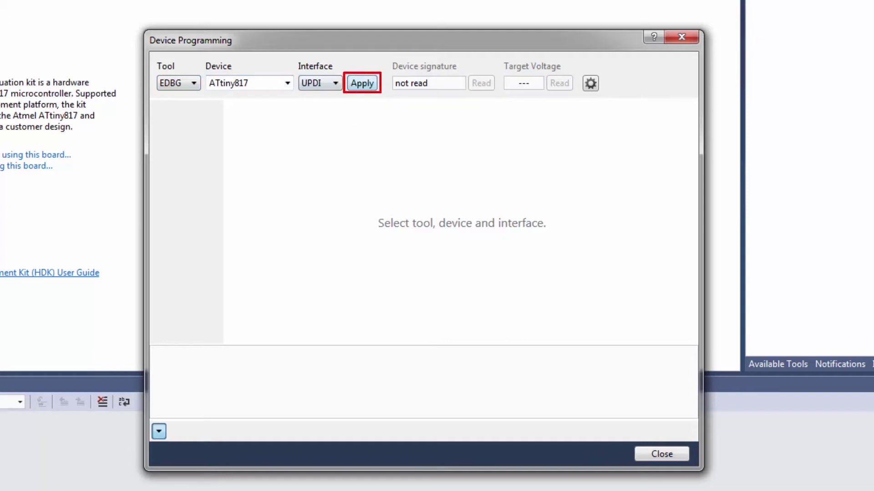
left_click(362, 83)
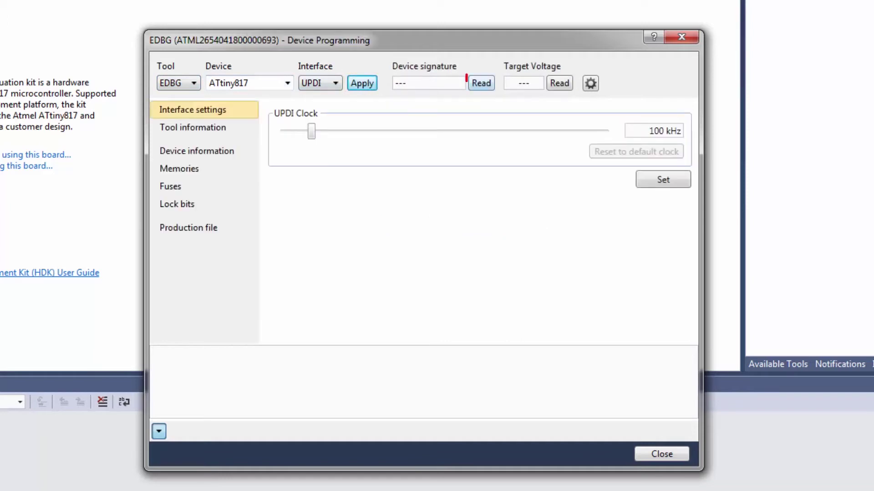
left_click(481, 83)
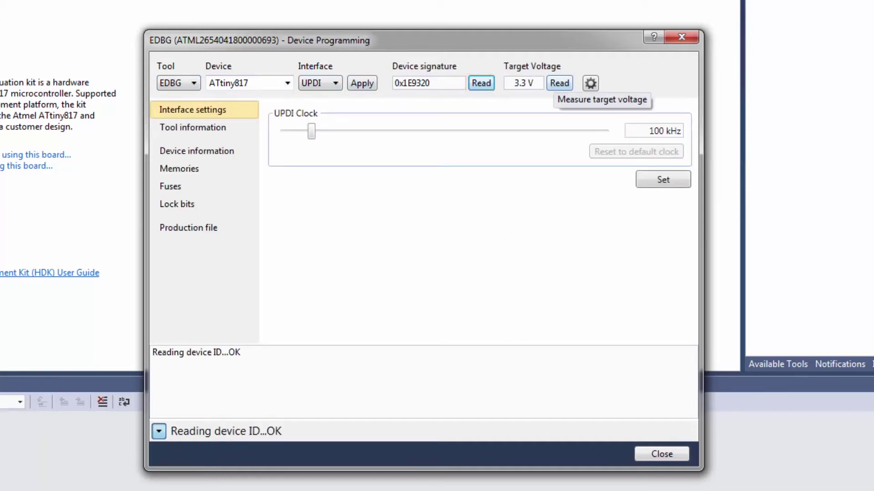
Step: Review the EDBG tool information and check the ATtiny817's revision in the device information
left_click(193, 127)
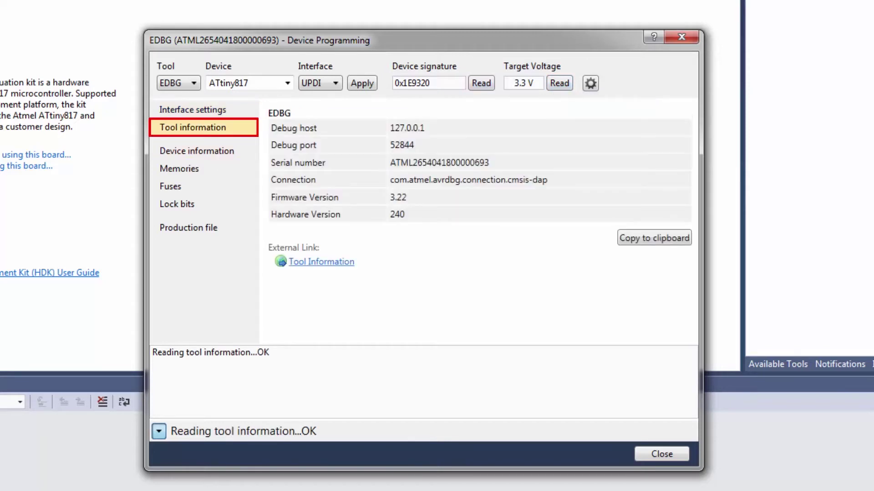
left_click(197, 152)
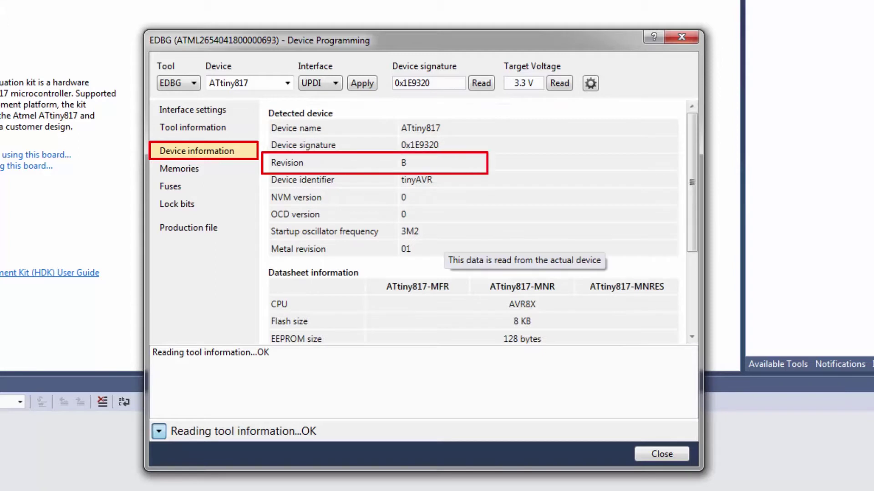
left_click_drag(418, 164, 327, 177)
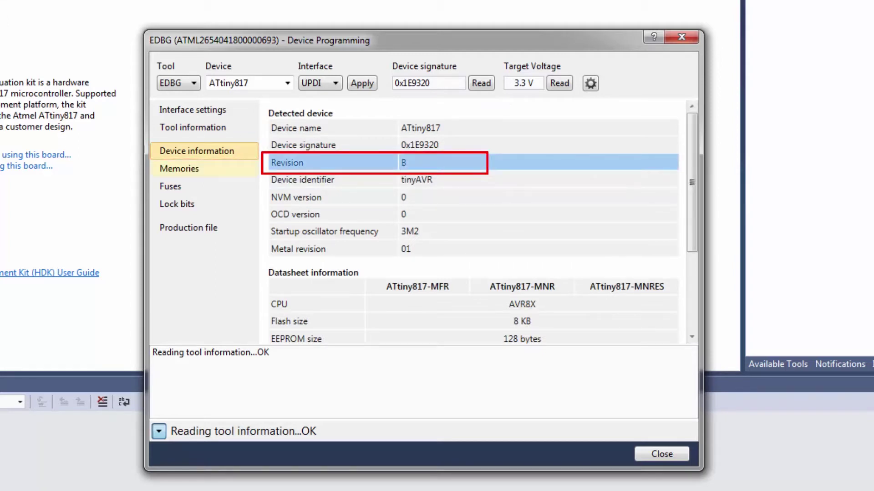
Step: Review the ATtiny817's memory programming options and its fuses, including the frequency choices for OSCCFG.FREQSEL
left_click(196, 169)
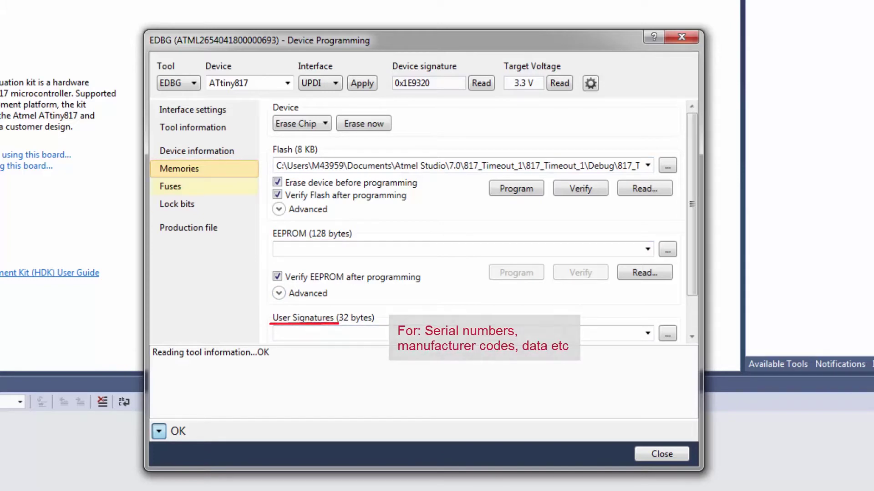
left_click(204, 187)
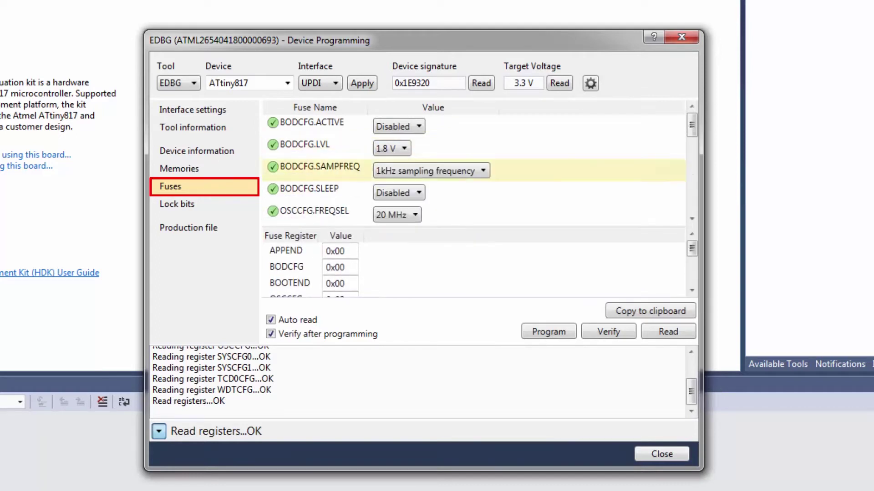
left_click_drag(691, 248, 692, 276)
scroll(473, 171, "down", 2)
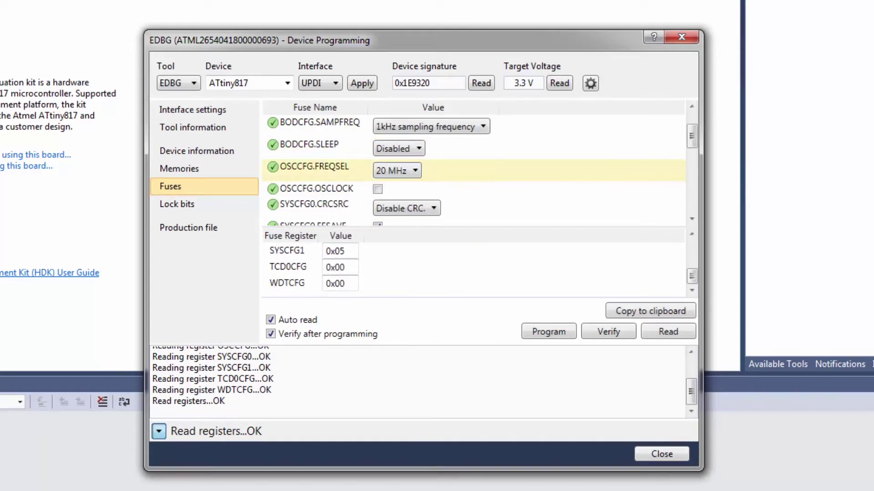
left_click(397, 170)
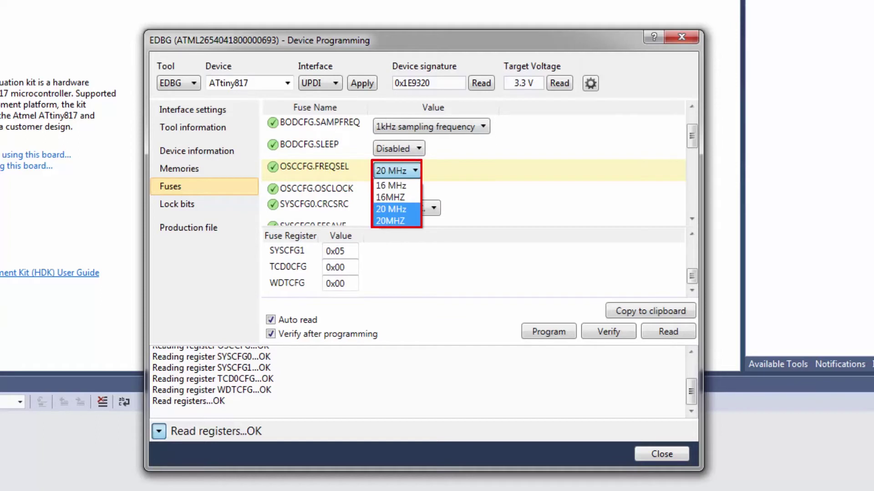
left_click(692, 136)
left_click_drag(692, 135, 692, 125)
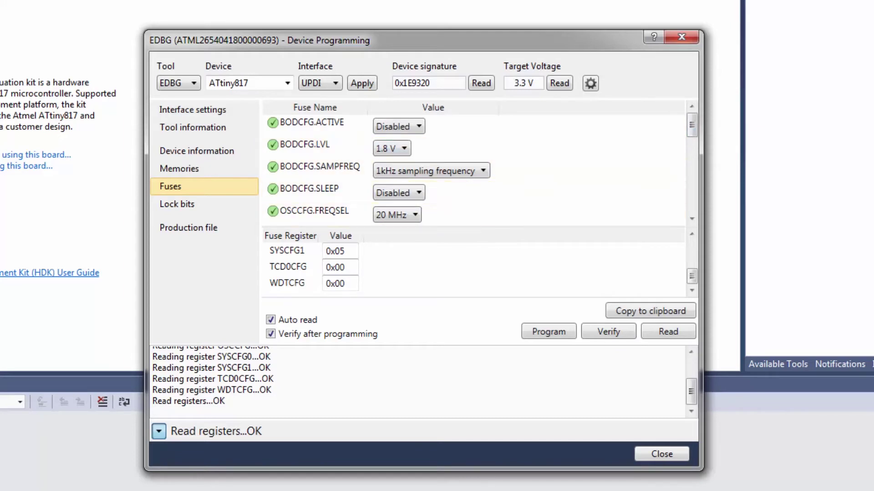
Step: View the ATtiny817's lock bits and the production file page
left_click(177, 204)
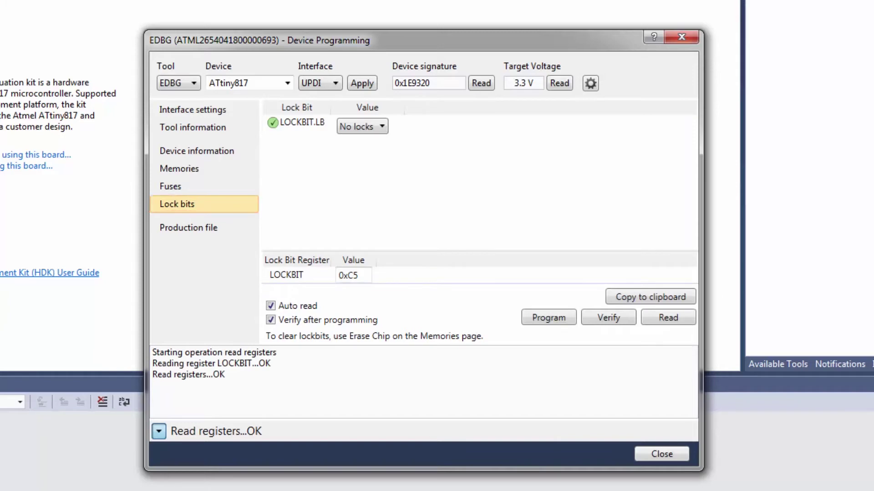
left_click(189, 228)
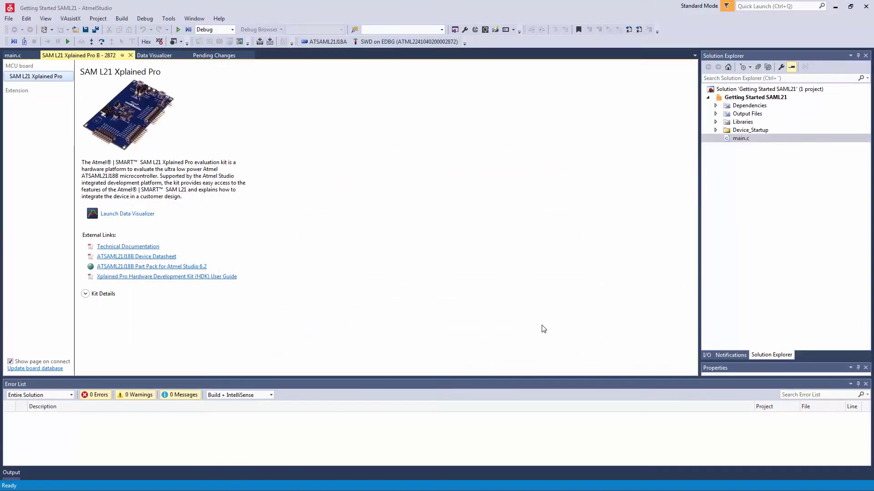
Step: Open Device Programming for the SAM L21 board, connect to the ATSAML21J18B over SWD, and read its device signature
left_click(495, 29)
left_click(399, 142)
left_click(473, 143)
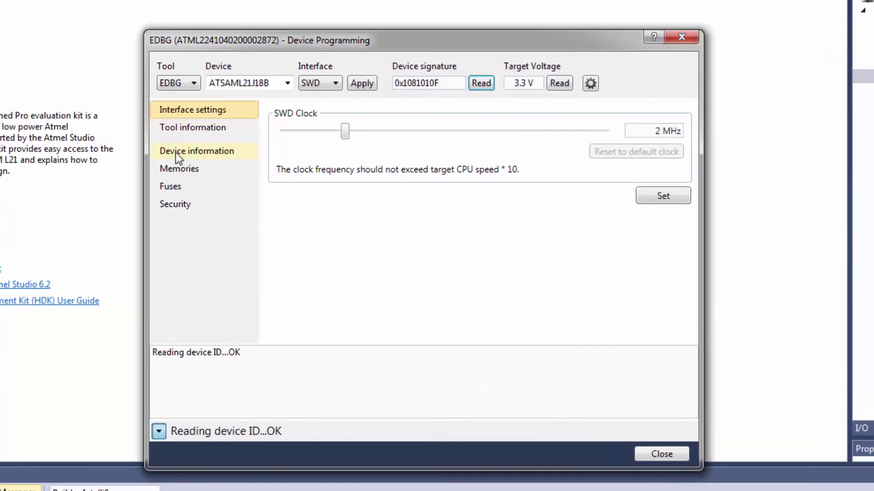
Step: Review the ATSAML21J18B's device information, memories, fuses and security pages
left_click(176, 153)
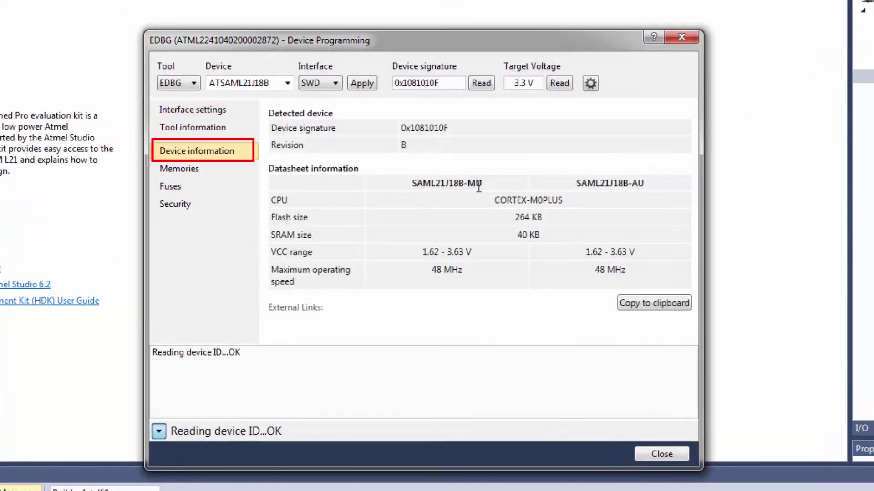
left_click(177, 168)
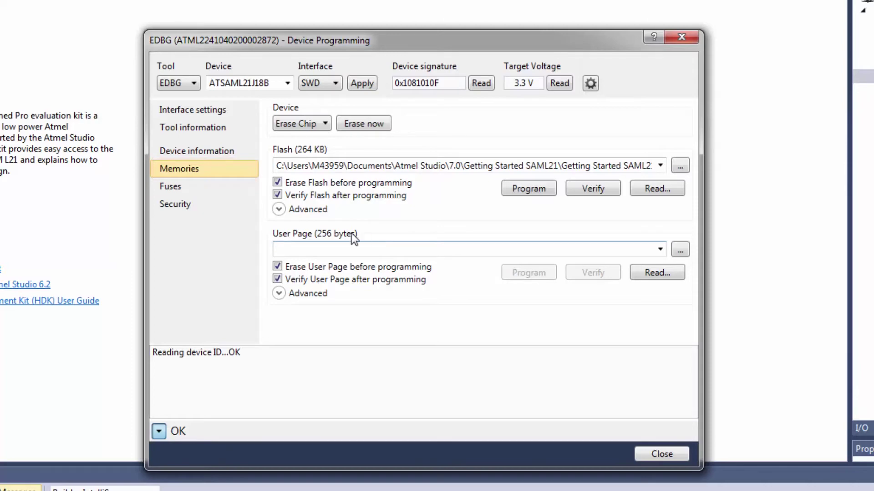
left_click(185, 188)
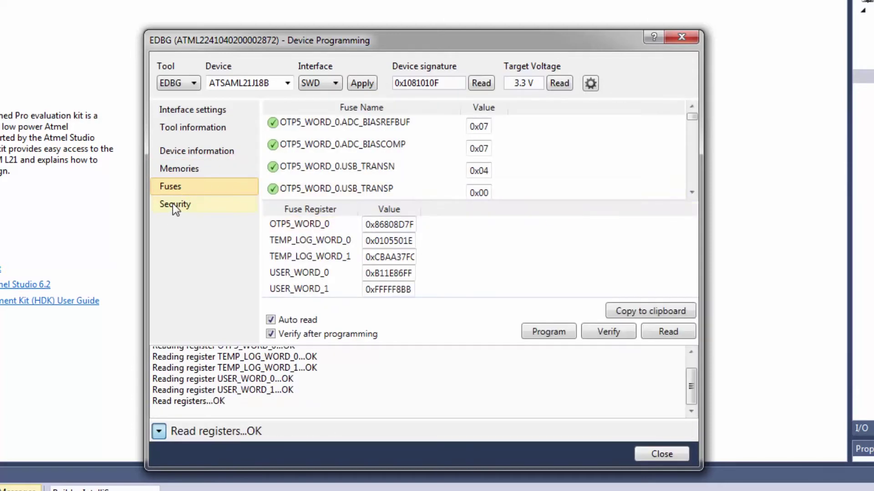
left_click(173, 205)
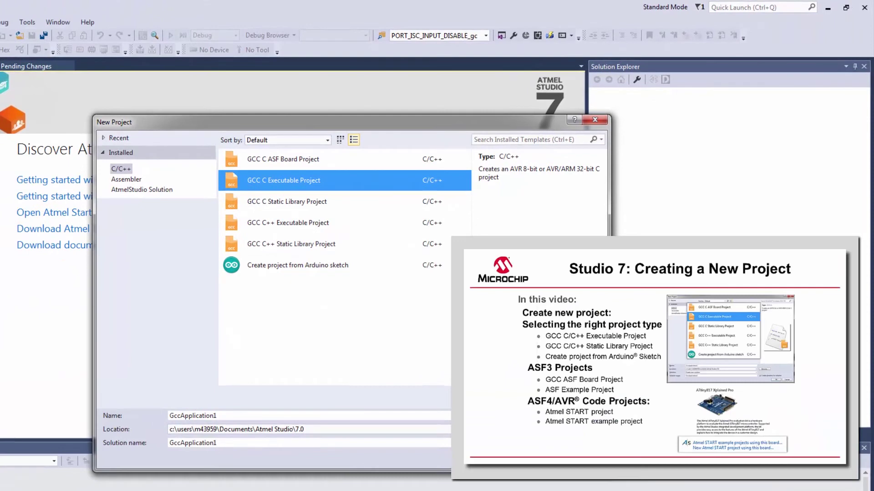
Step: Create a new GCC C Executable Project named GettingStarted
left_click(196, 416)
type("Getting")
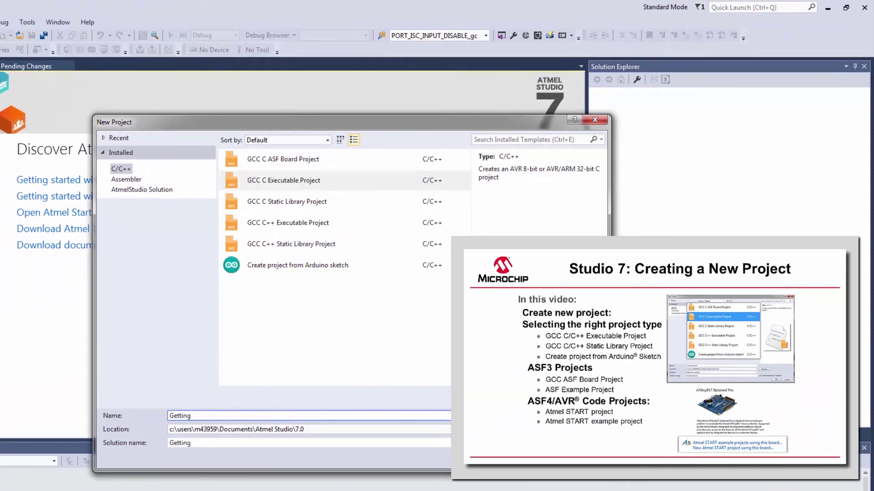
type("Started")
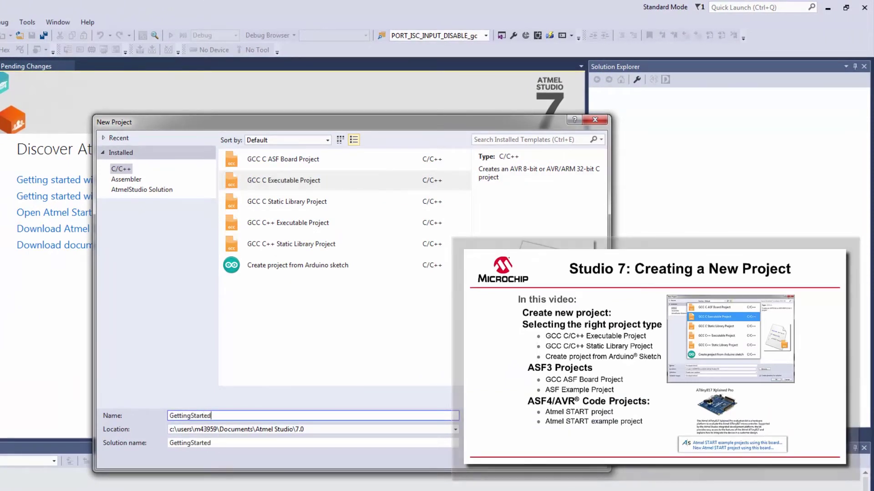
key("Return")
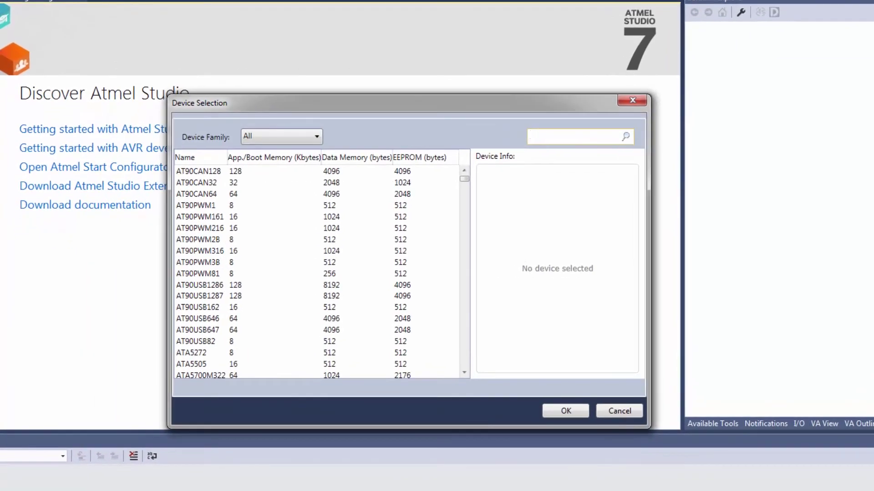
Step: Search the device list for 817 and select the ATtiny817 as the project's device
type("817")
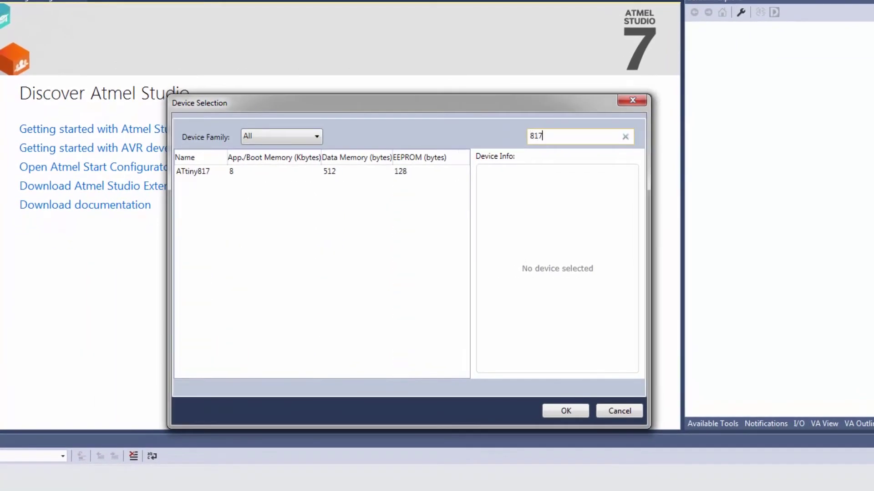
key("Tab")
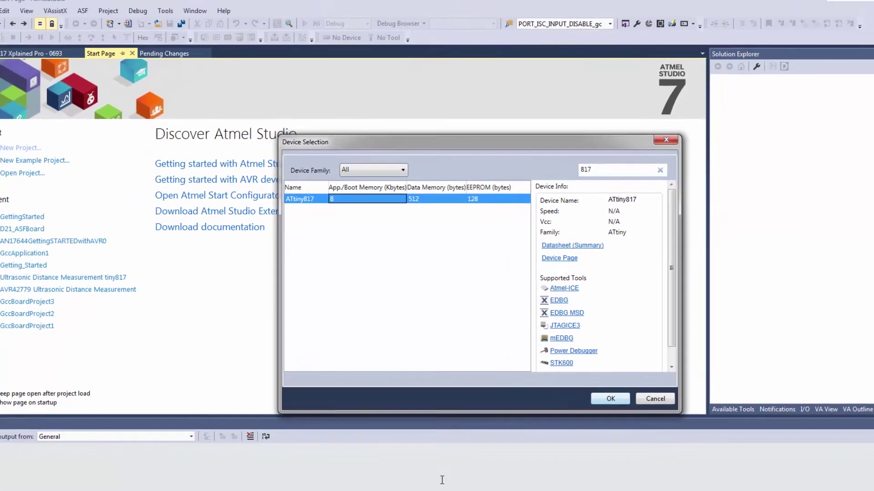
key("Return")
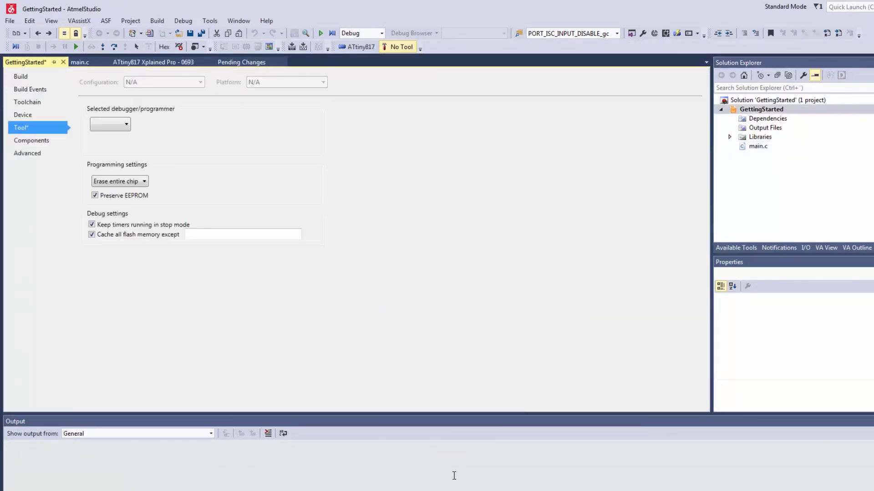
Step: Set the project's debugger/programmer to the connected EDBG tool
key("alt+Down")
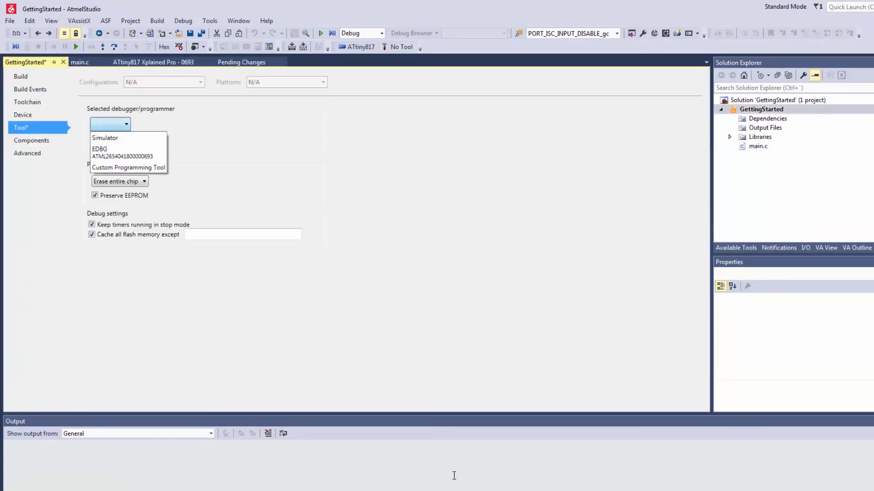
key("Down")
key("Return")
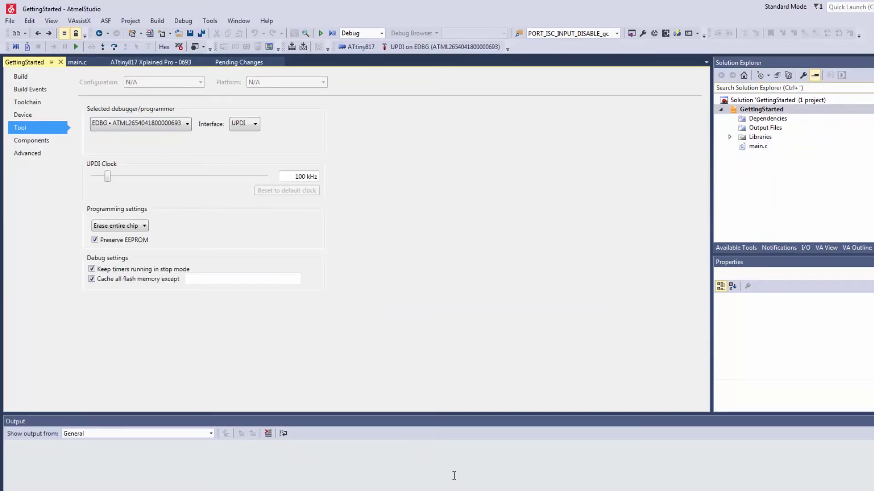
Step: Open the project's properties from the solution tree and view the toolchain's output file settings
key("ctrl+alt+l")
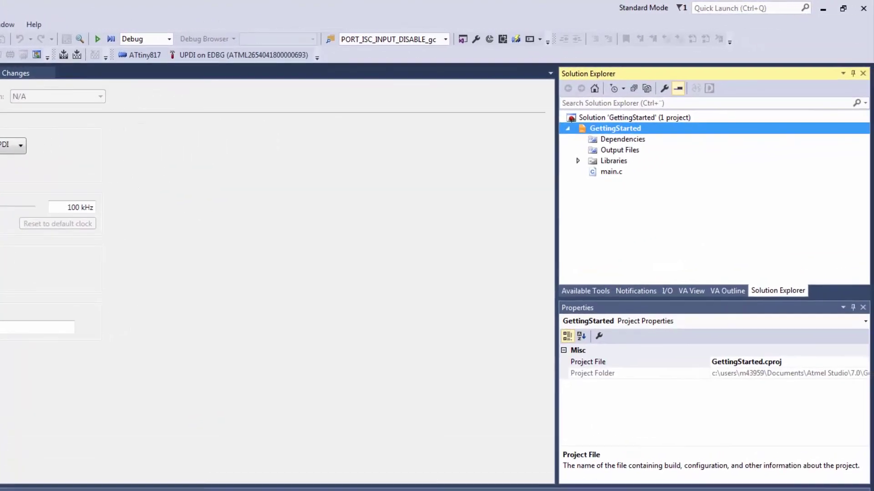
key("shift+F10")
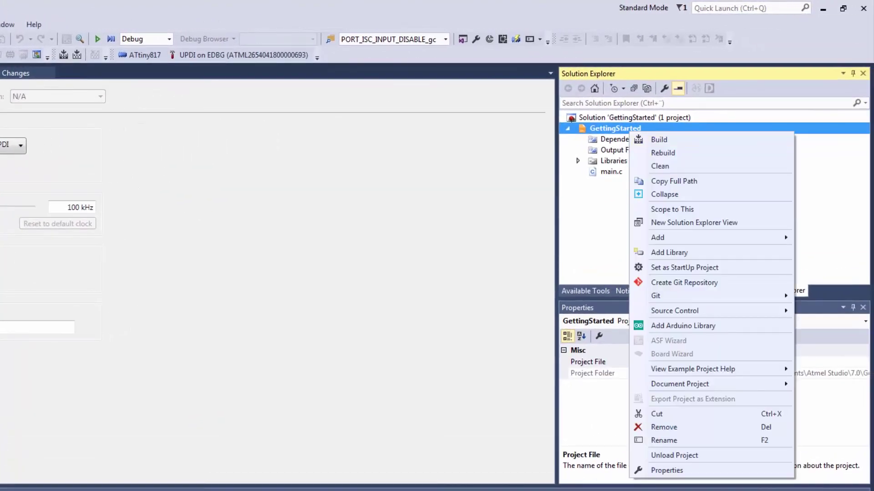
key("Up")
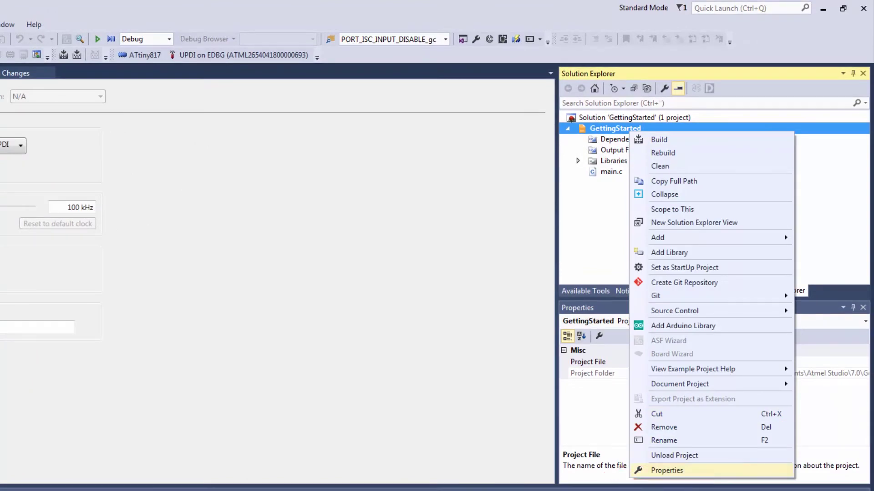
key("Return")
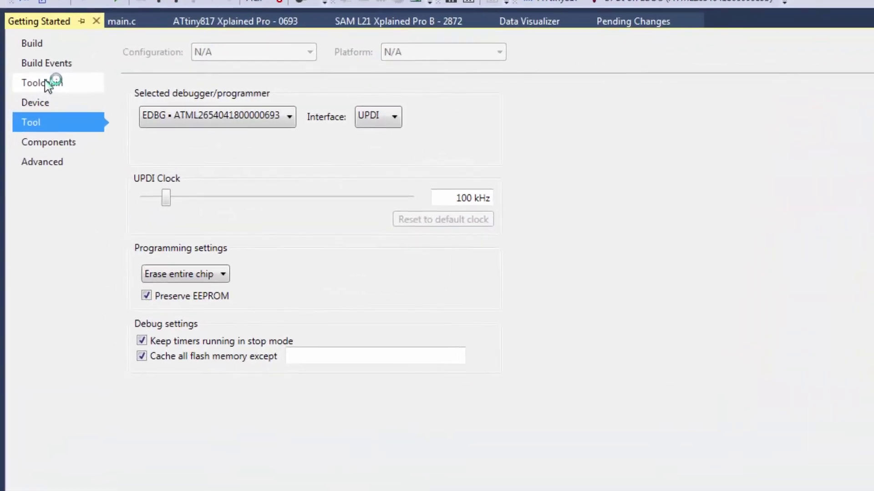
left_click(26, 91)
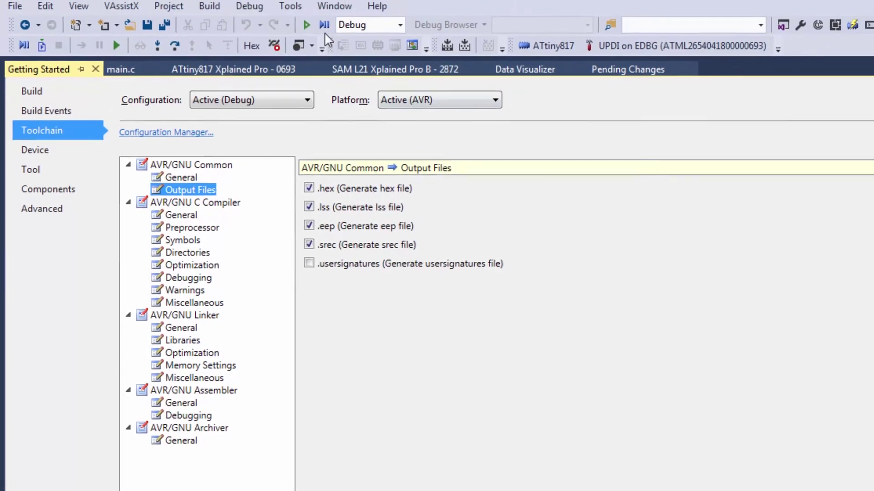
Step: Build the Getting Started project and expand its Output Files folder
left_click(292, 48)
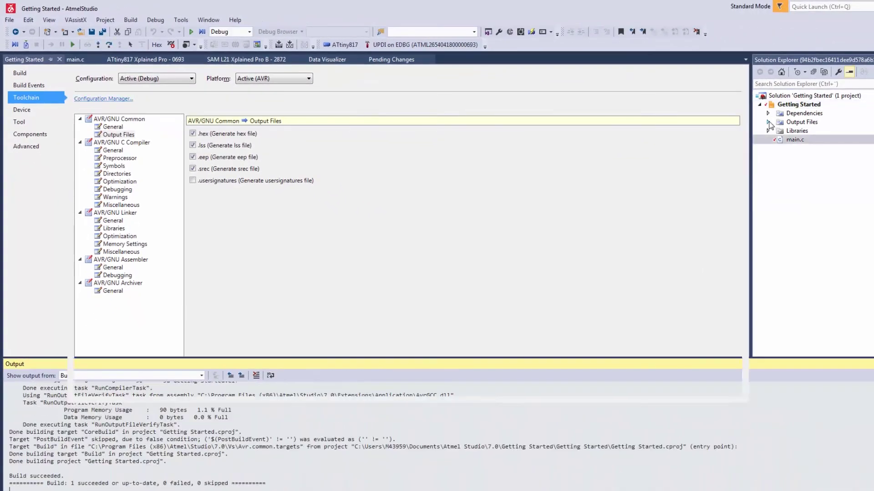
left_click(769, 123)
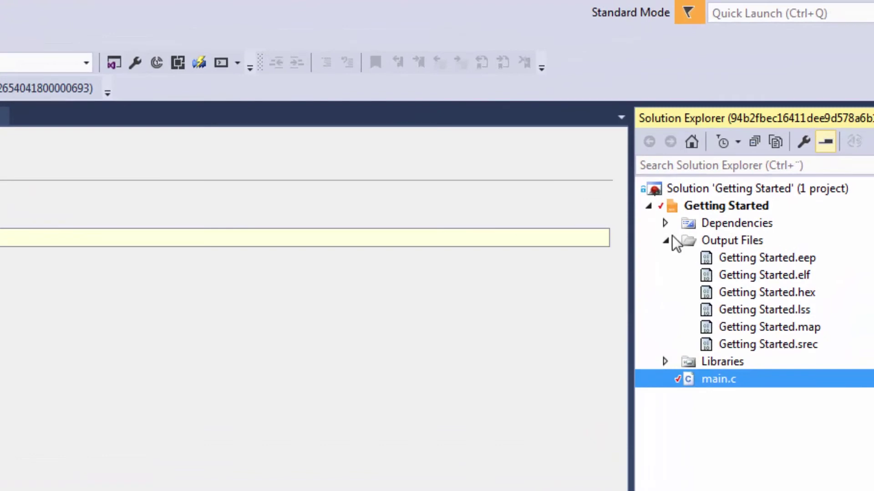
Step: Expand the project's Dependencies and open the iotn817.h device header file
left_click(665, 224)
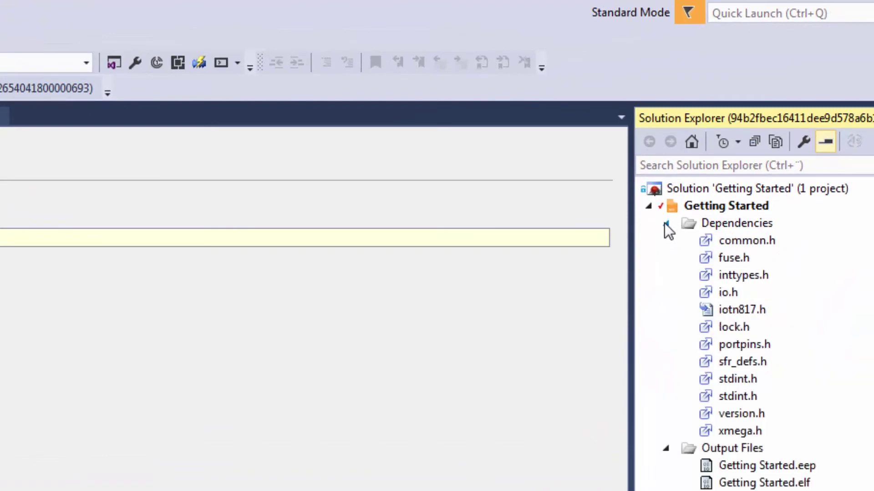
left_click(665, 224)
left_click(665, 223)
double_click(747, 312)
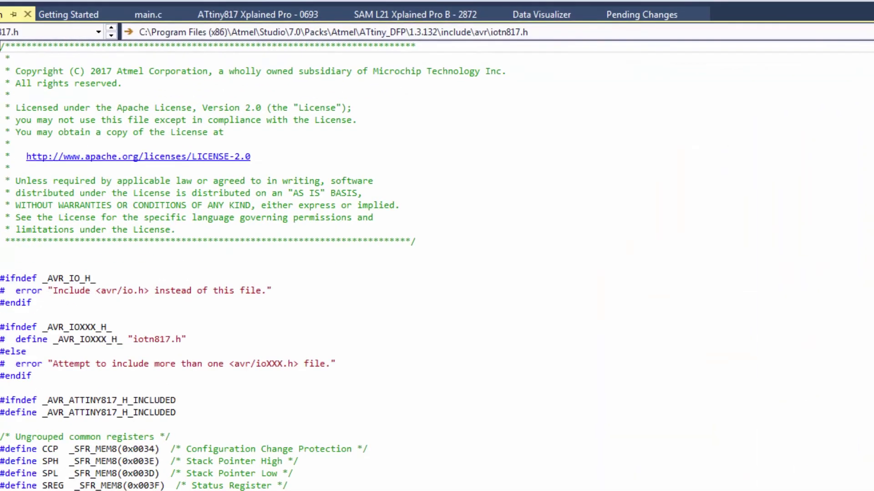